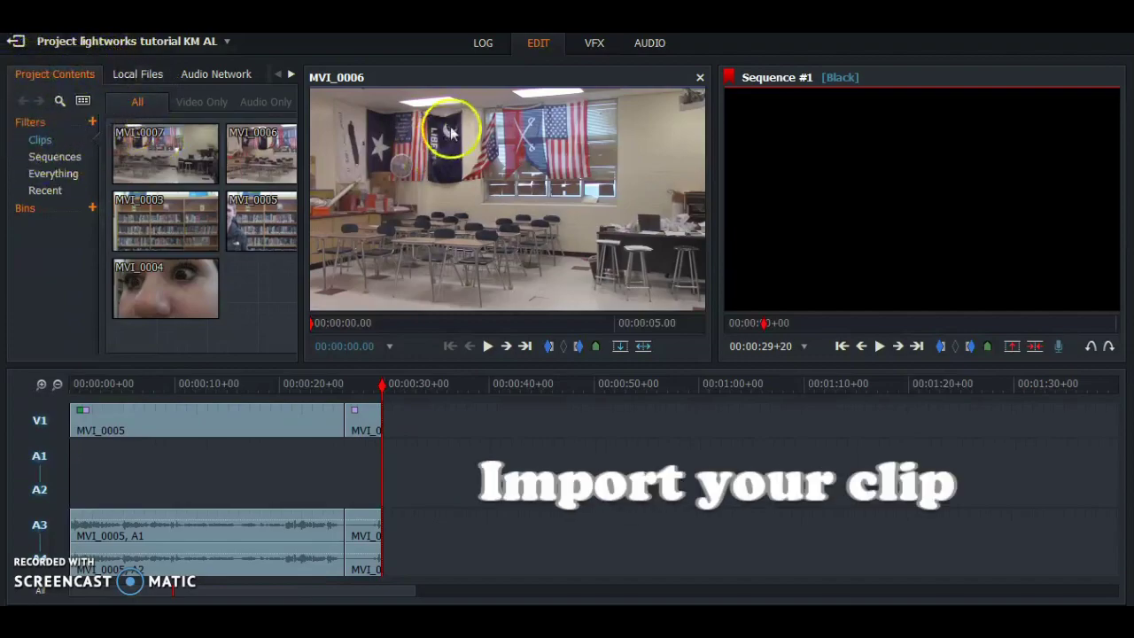
Place clip MVI_0006 on the timeline after MVI_0005 and switch to the VFX workspace
{"action": "left_click_drag", "start_coordinate": [242, 139], "coordinate": [384, 466]}
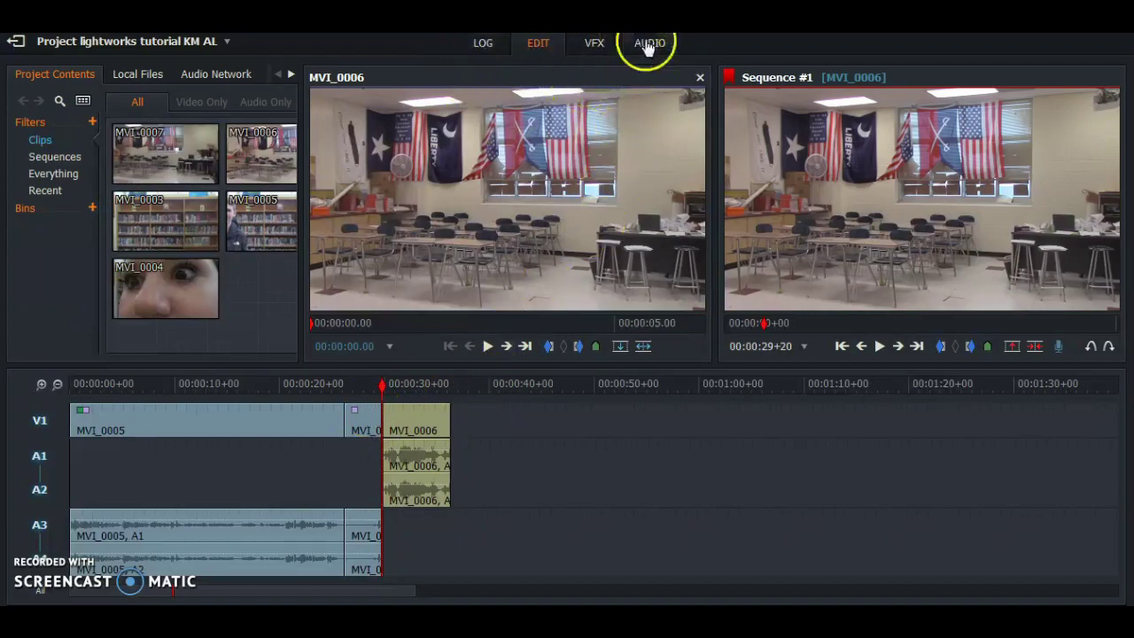
{"action": "left_click", "coordinate": [596, 46]}
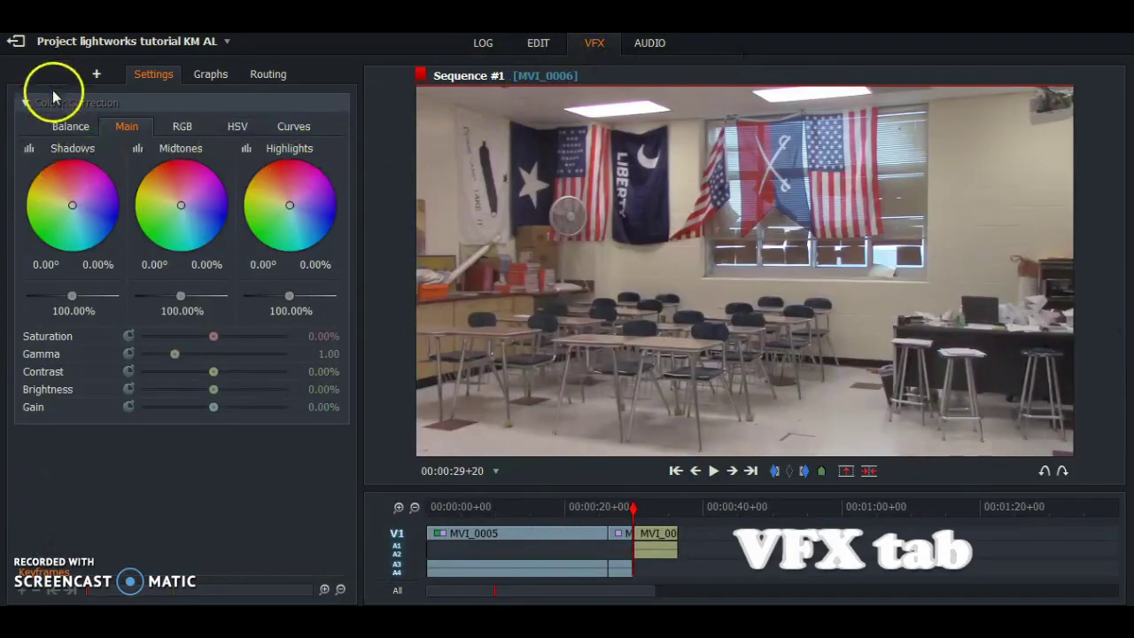
Test the Black balance green and blue levels, then settle on hue 282.57° at 52% saturation
{"action": "left_click", "coordinate": [71, 128]}
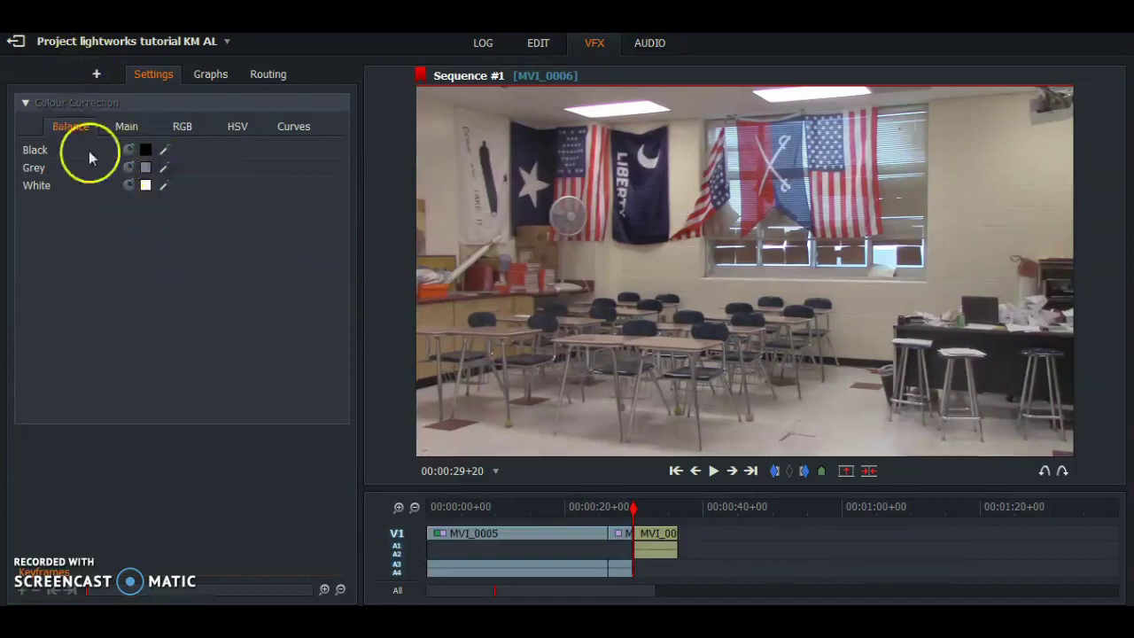
{"action": "left_click", "coordinate": [145, 156]}
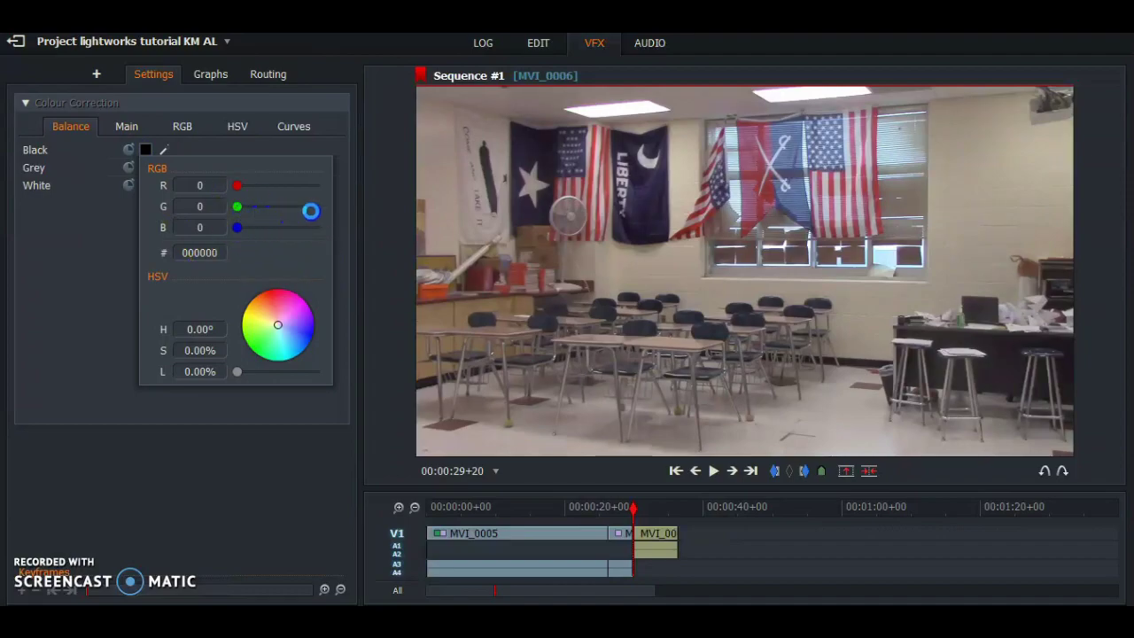
{"action": "left_click_drag", "start_coordinate": [310, 210], "coordinate": [210, 160]}
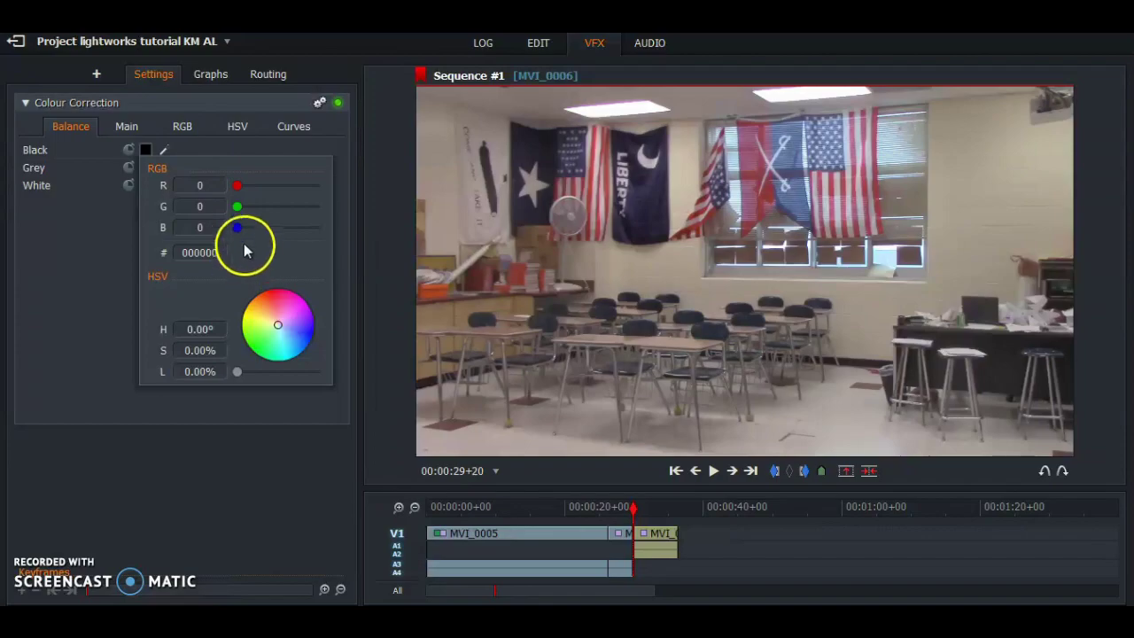
{"action": "left_click_drag", "start_coordinate": [239, 230], "coordinate": [189, 228]}
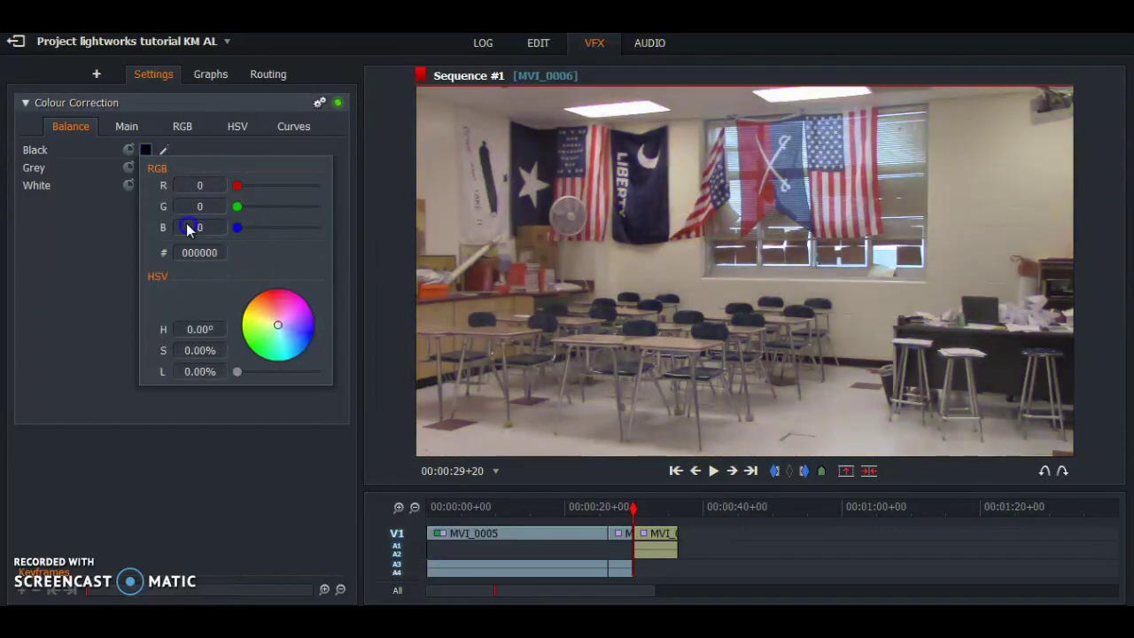
{"action": "mouse_move", "coordinate": [275, 326]}
{"action": "left_mouse_down"}
{"action": "mouse_move", "coordinate": [273, 311]}
{"action": "mouse_move", "coordinate": [296, 298]}
{"action": "mouse_move", "coordinate": [297, 316]}
{"action": "left_mouse_up"}
Tint the Grey balance to a faint green, 7F877A
{"action": "left_click", "coordinate": [56, 254]}
{"action": "left_click", "coordinate": [146, 168]}
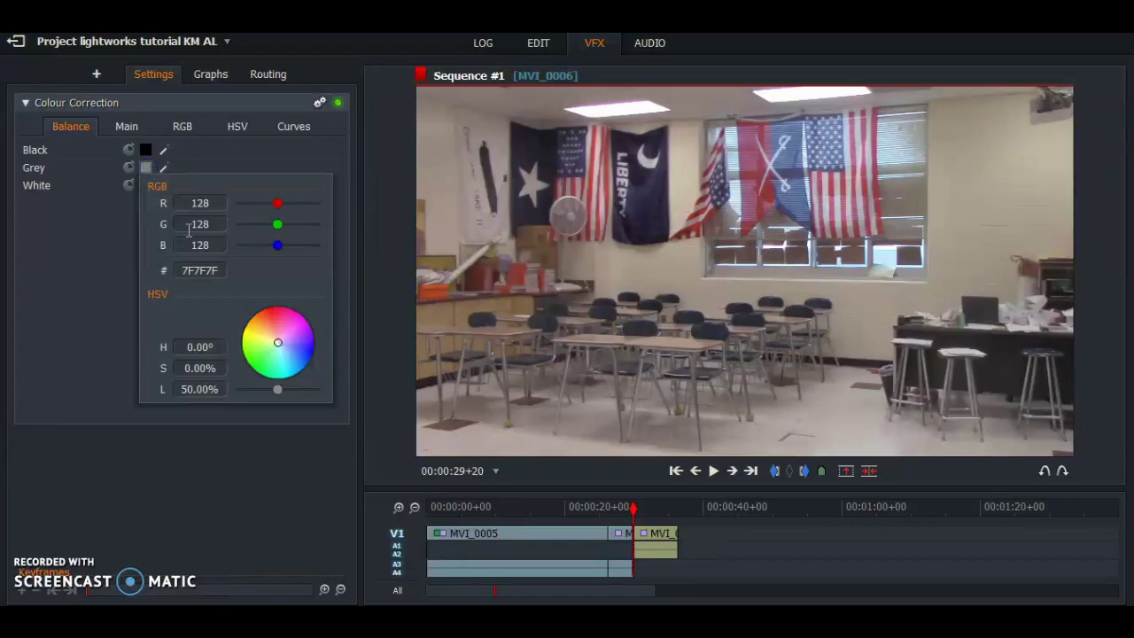
{"action": "mouse_move", "coordinate": [278, 245]}
{"action": "left_mouse_down"}
{"action": "mouse_move", "coordinate": [240, 252]}
{"action": "mouse_move", "coordinate": [314, 246]}
{"action": "mouse_move", "coordinate": [277, 251]}
{"action": "mouse_move", "coordinate": [299, 228]}
{"action": "mouse_move", "coordinate": [253, 228]}
{"action": "mouse_move", "coordinate": [289, 230]}
{"action": "left_mouse_up"}
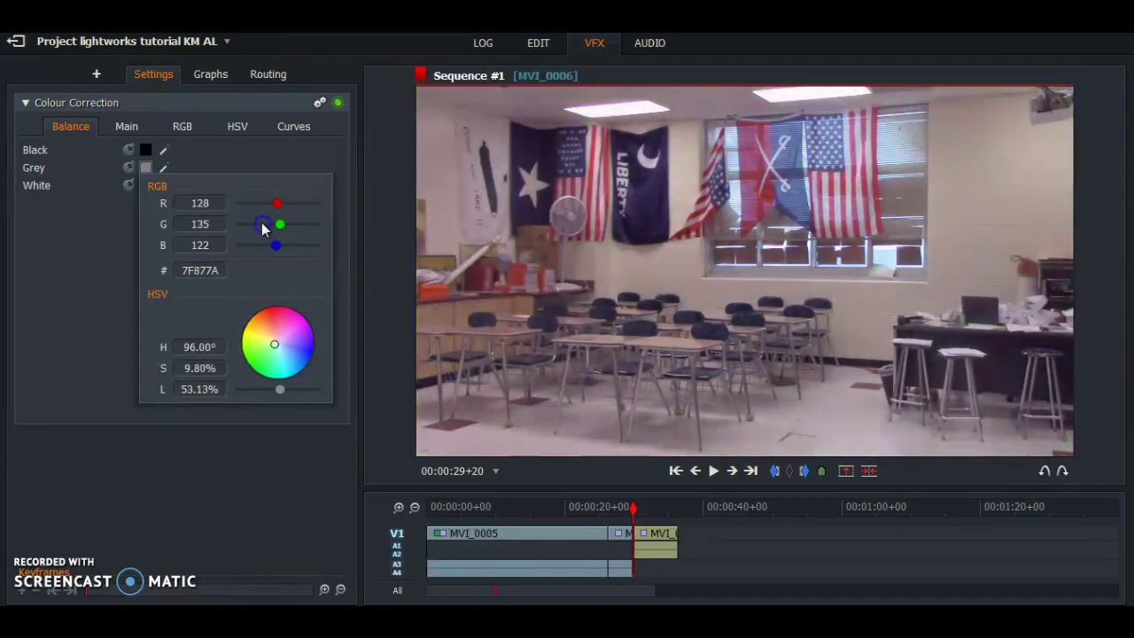
{"action": "left_click", "coordinate": [109, 248]}
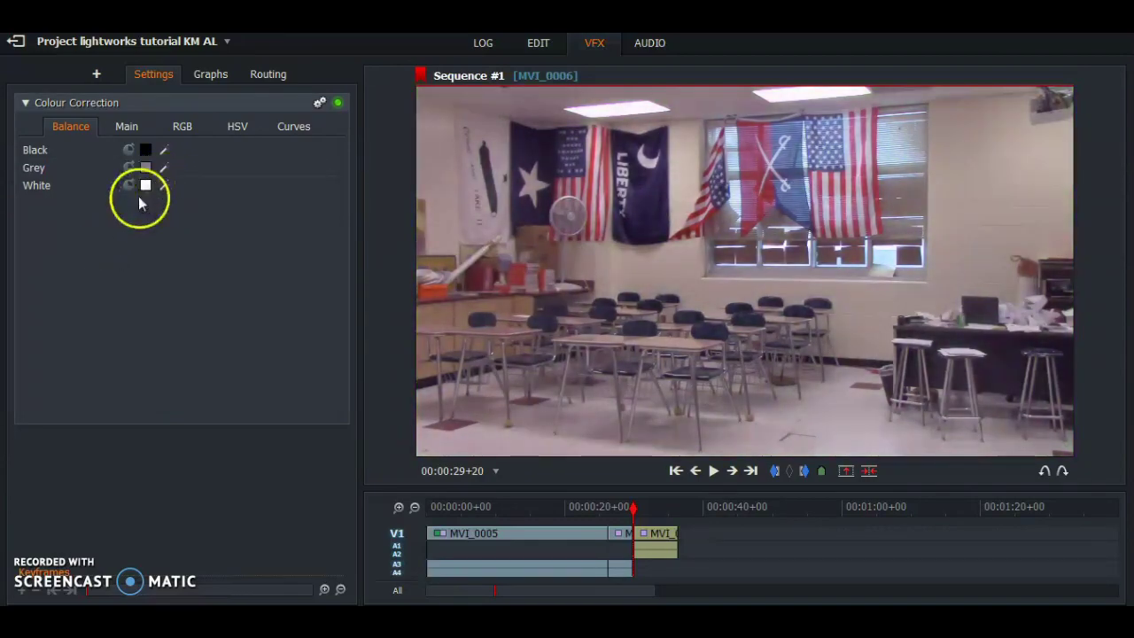
Test the White balance green level, keep it at FFFFFF, and show the Main wheels
{"action": "left_click", "coordinate": [145, 186]}
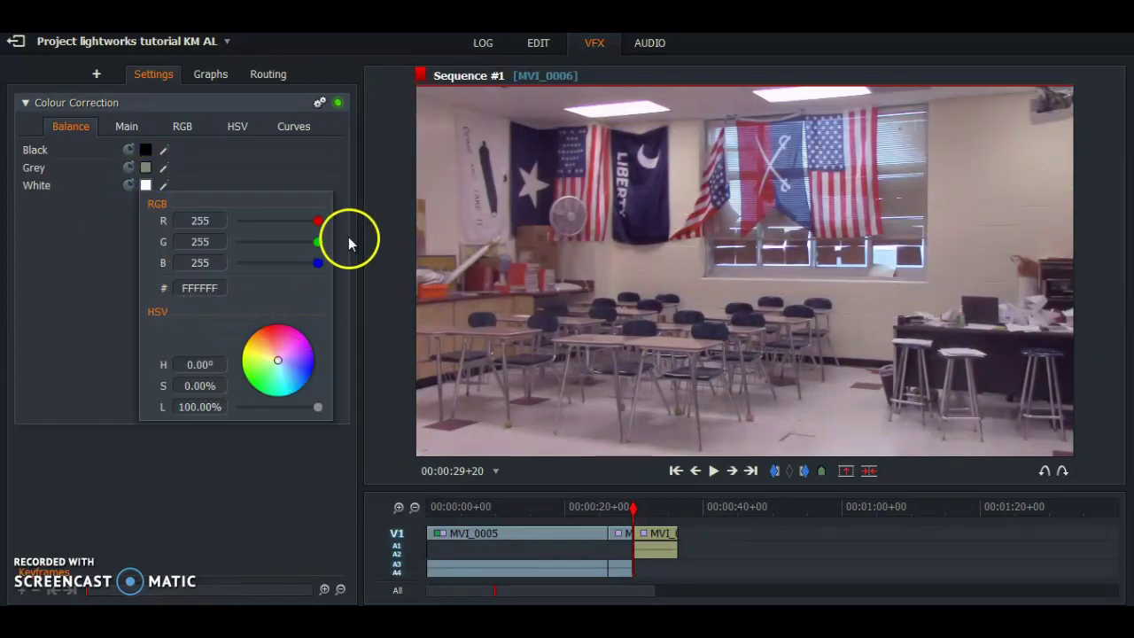
{"action": "left_click", "coordinate": [255, 241]}
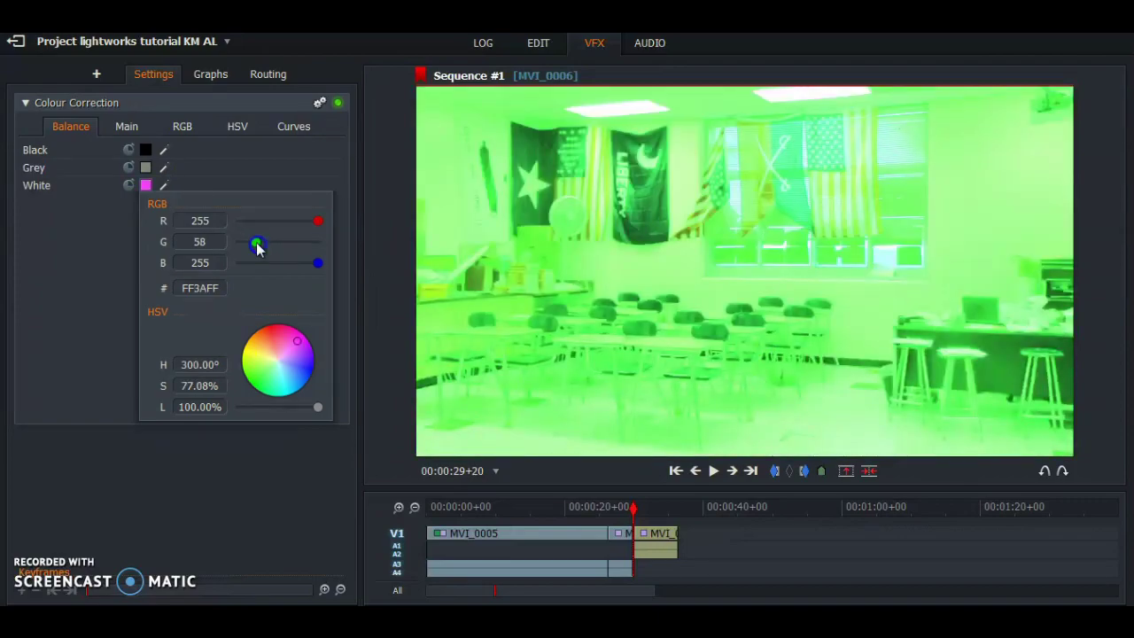
{"action": "left_click_drag", "start_coordinate": [257, 249], "coordinate": [345, 236]}
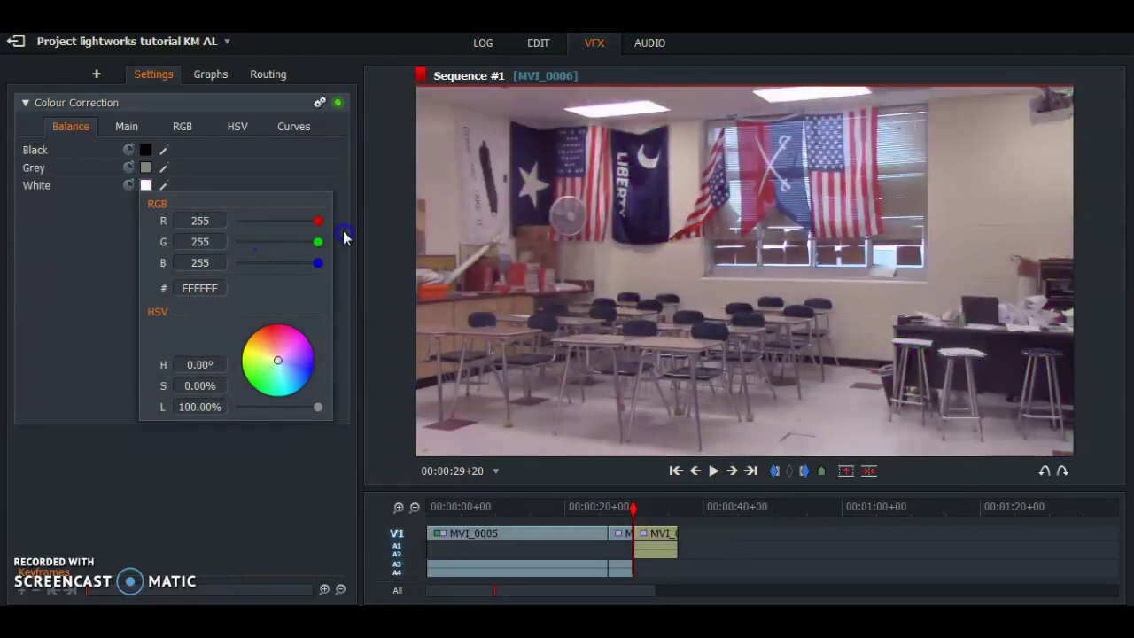
{"action": "left_click", "coordinate": [243, 180]}
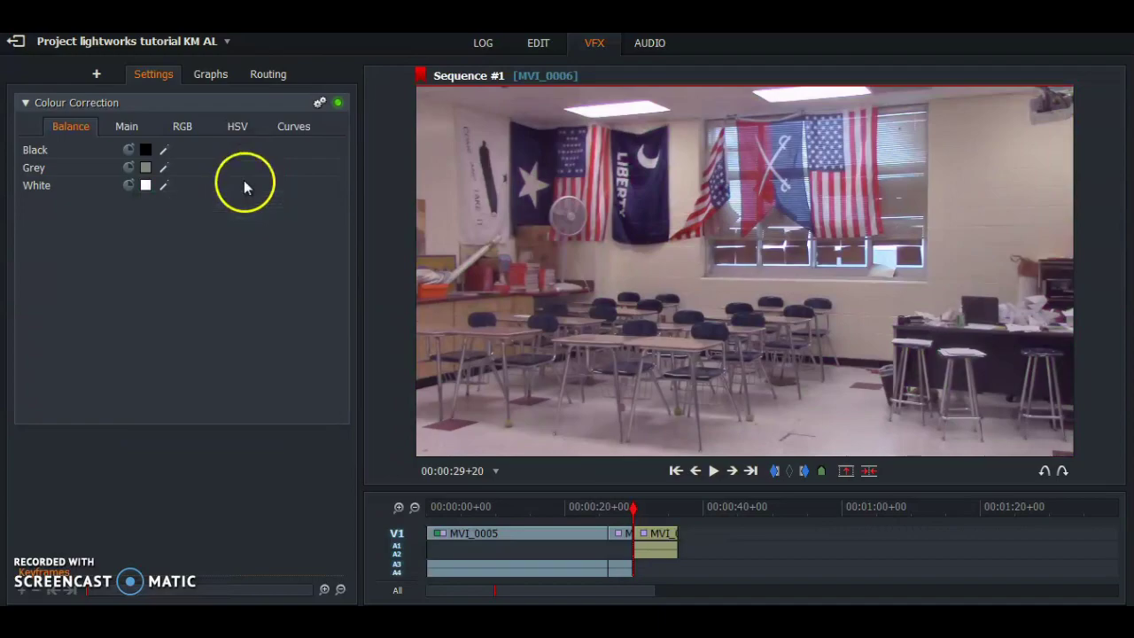
{"action": "left_click", "coordinate": [128, 129]}
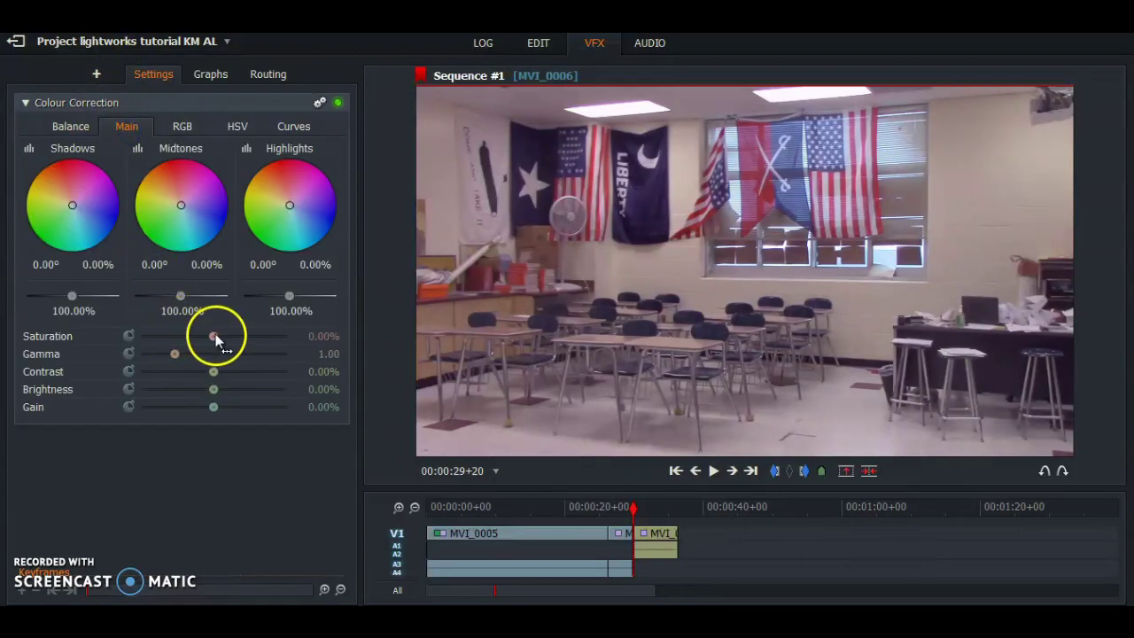
Raise saturation and try contrast and gain, leaving gamma 0.86 and brightness 8.24%
{"action": "left_click_drag", "start_coordinate": [221, 338], "coordinate": [221, 396]}
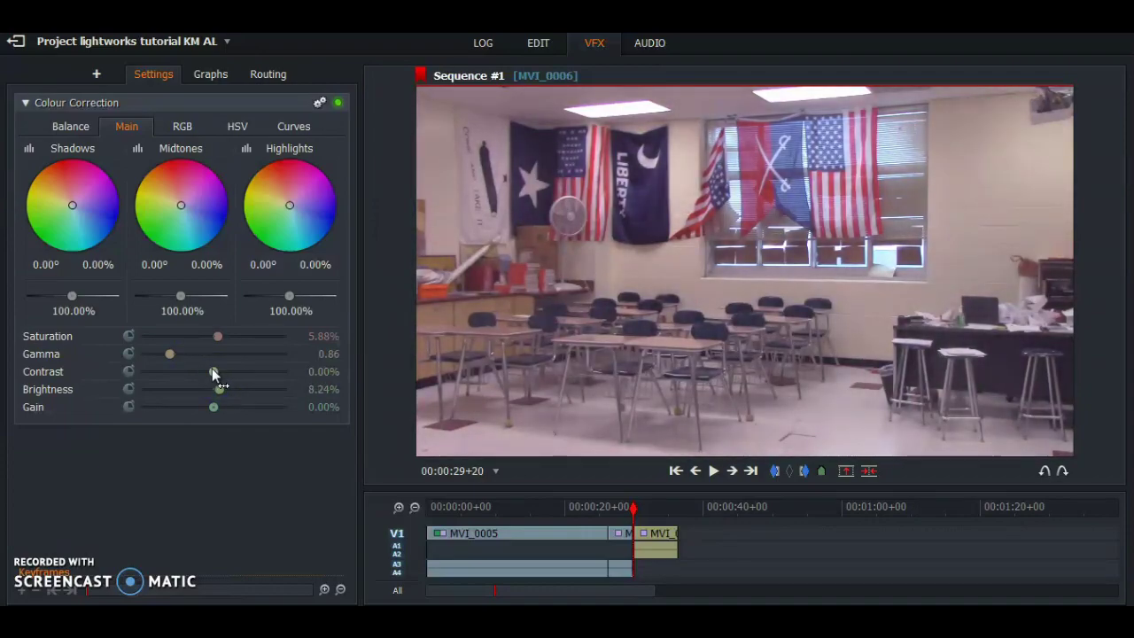
{"action": "mouse_move", "coordinate": [216, 376]}
{"action": "left_mouse_down"}
{"action": "mouse_move", "coordinate": [264, 375]}
{"action": "mouse_move", "coordinate": [215, 384]}
{"action": "left_mouse_up"}
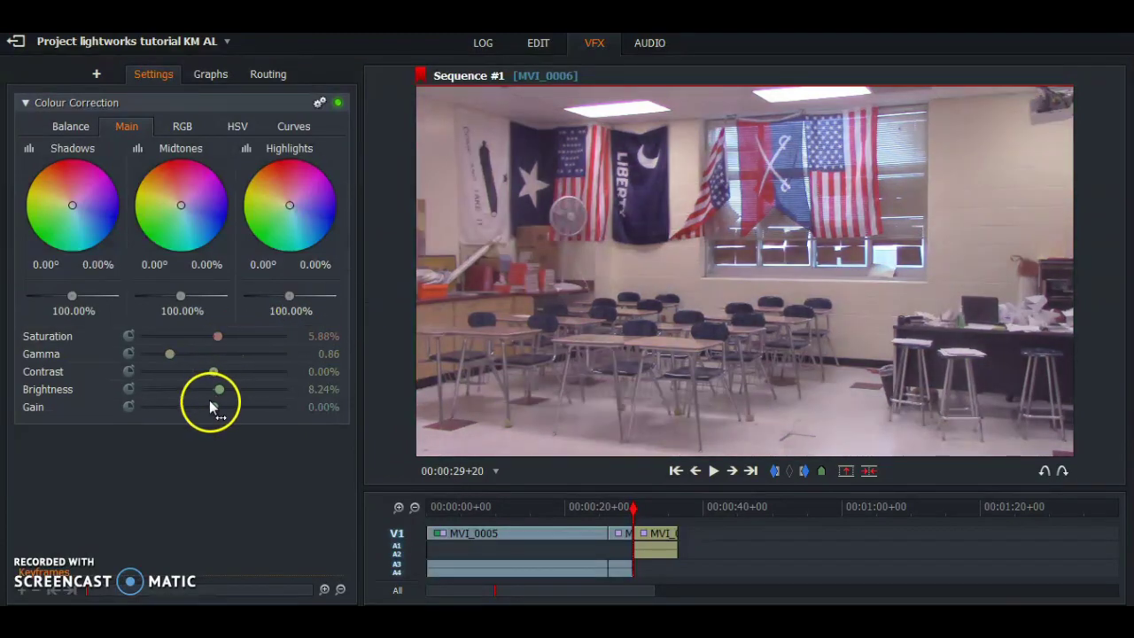
{"action": "mouse_move", "coordinate": [215, 407]}
{"action": "left_mouse_down"}
{"action": "mouse_move", "coordinate": [290, 407]}
{"action": "mouse_move", "coordinate": [215, 422]}
{"action": "left_mouse_up"}
{"action": "left_click_drag", "start_coordinate": [217, 335], "coordinate": [245, 354]}
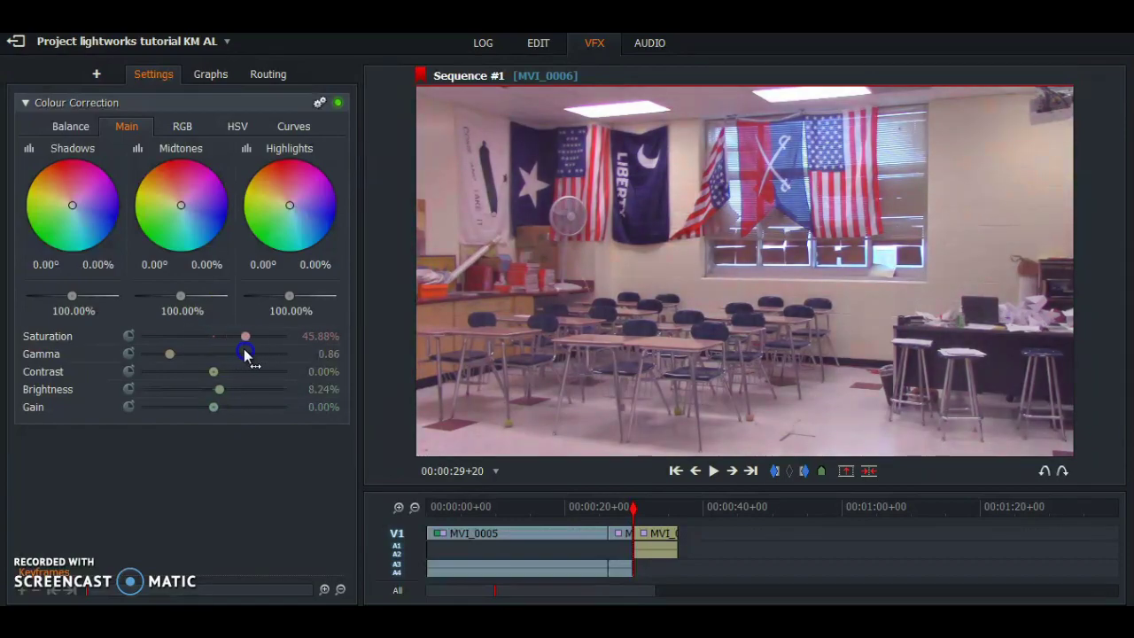
On the RGB page, raise red gamma and set red contrast to 31.76%
{"action": "left_click", "coordinate": [184, 129]}
{"action": "left_click_drag", "start_coordinate": [169, 168], "coordinate": [177, 168]}
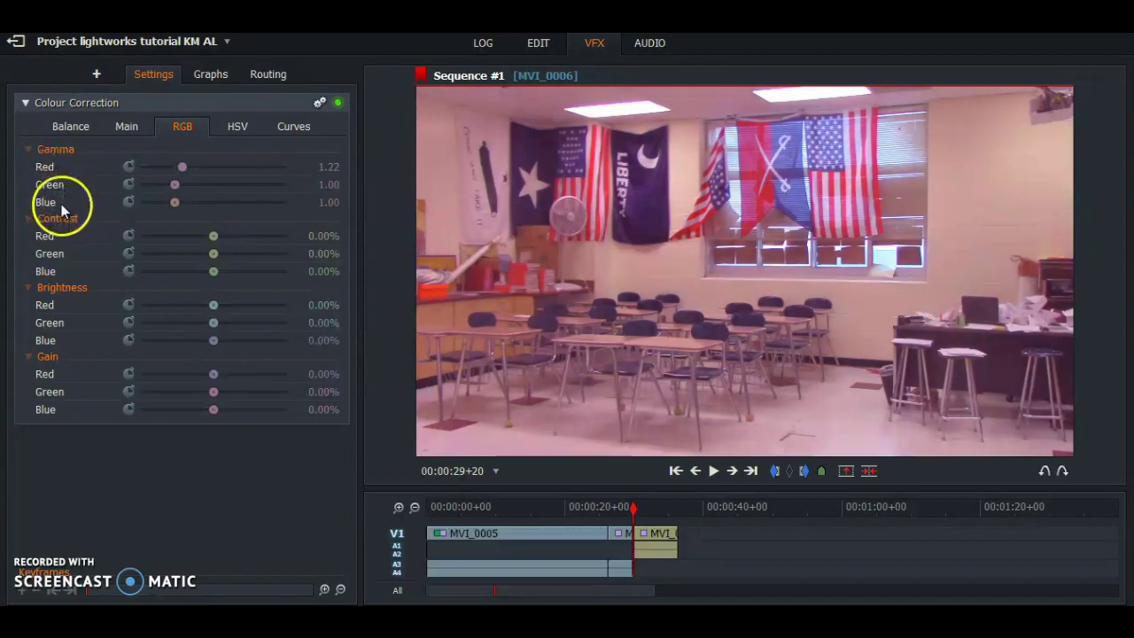
{"action": "left_click", "coordinate": [182, 168]}
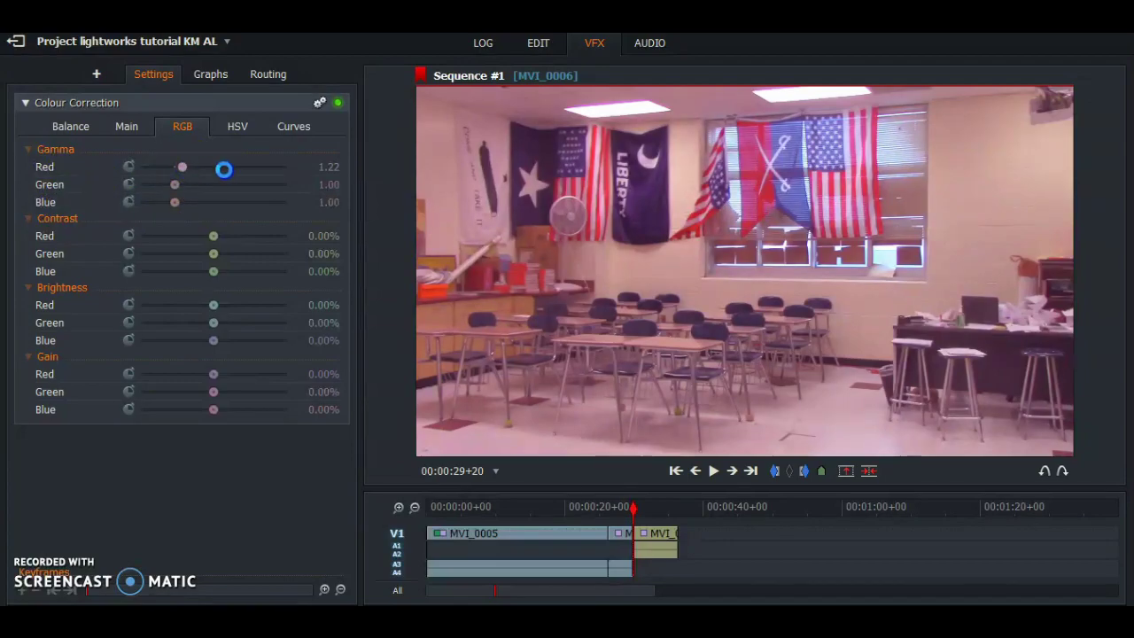
{"action": "mouse_move", "coordinate": [169, 168]}
{"action": "left_mouse_down"}
{"action": "mouse_move", "coordinate": [207, 172]}
{"action": "mouse_move", "coordinate": [178, 174]}
{"action": "left_mouse_up"}
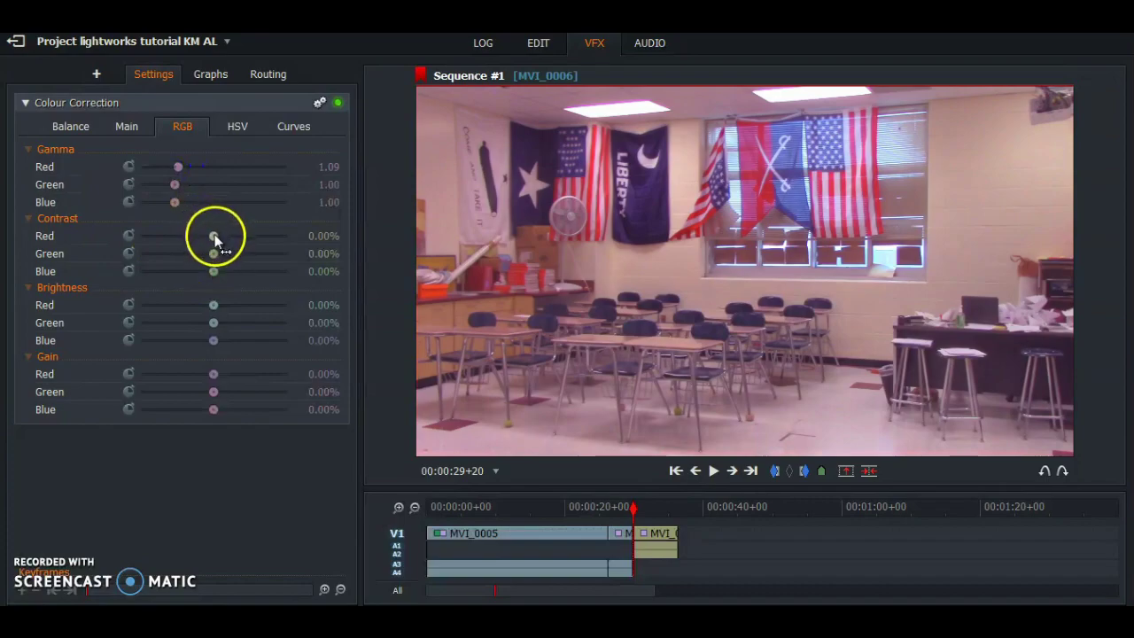
{"action": "left_click_drag", "start_coordinate": [222, 241], "coordinate": [253, 243]}
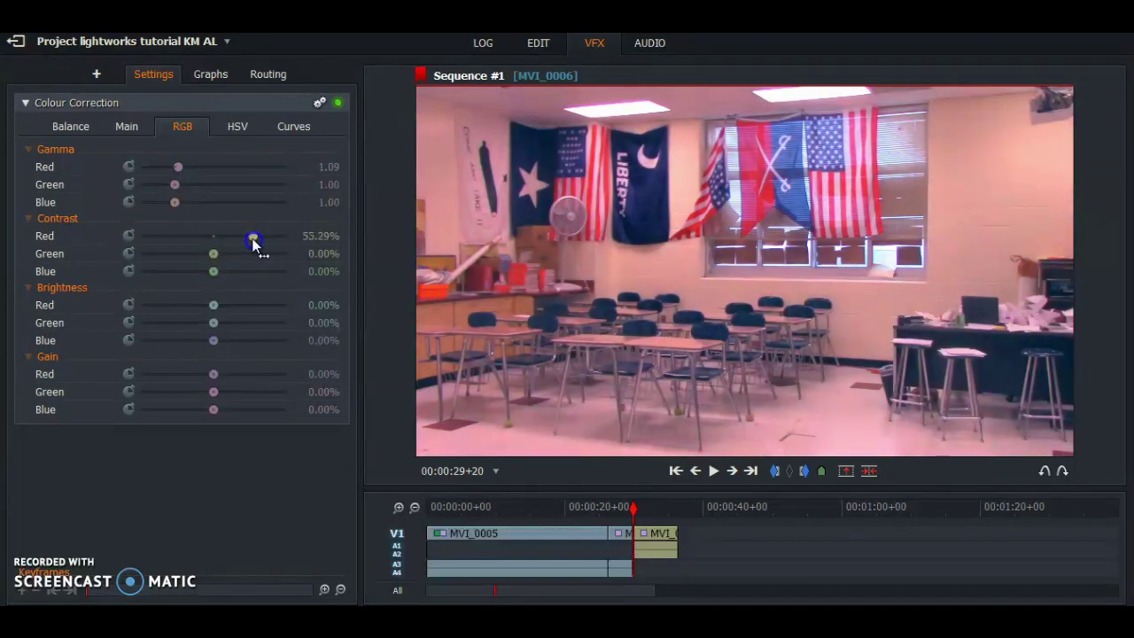
{"action": "left_click_drag", "start_coordinate": [237, 248], "coordinate": [236, 248]}
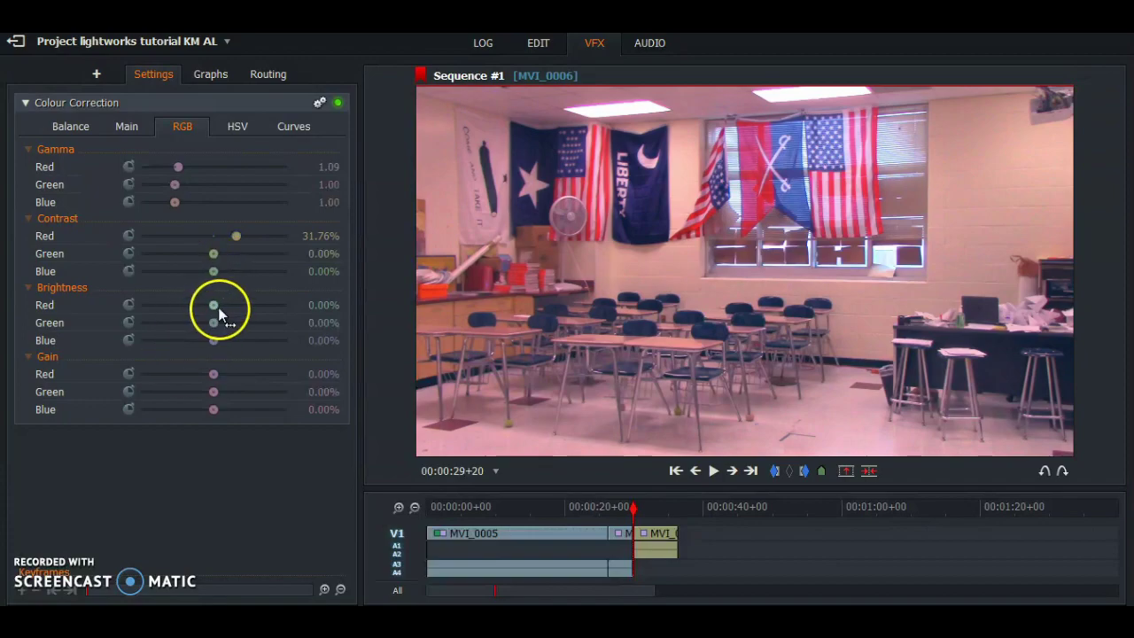
Try green and blue brightness, then reset contrast, brightness and red gamma to 1.00
{"action": "mouse_move", "coordinate": [215, 324]}
{"action": "left_mouse_down"}
{"action": "mouse_move", "coordinate": [239, 335]}
{"action": "mouse_move", "coordinate": [214, 340]}
{"action": "left_mouse_up"}
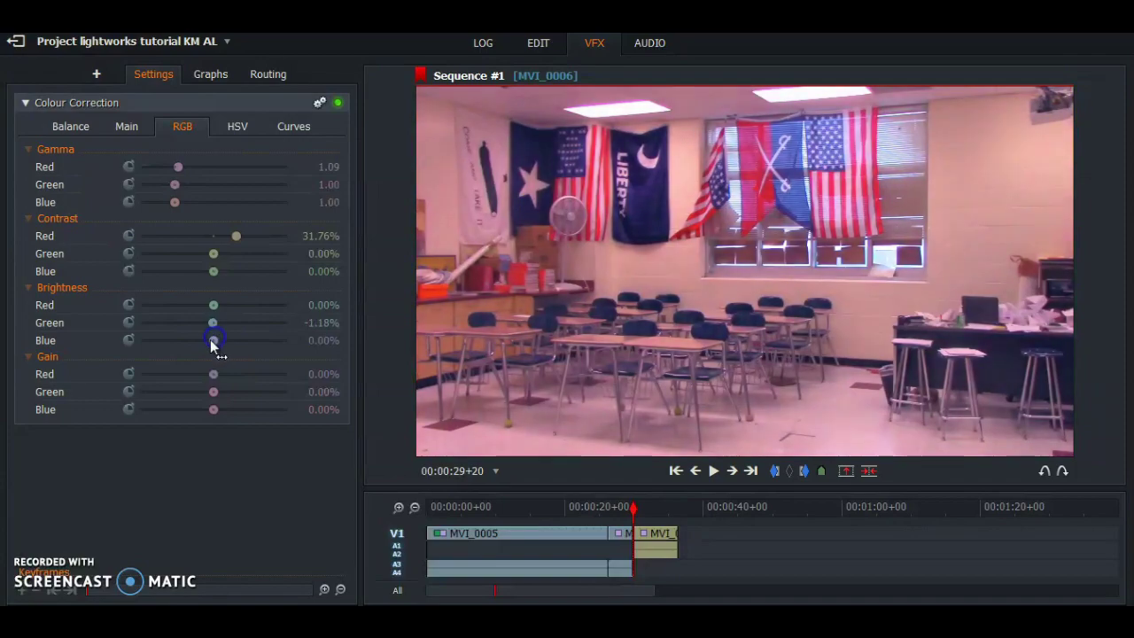
{"action": "mouse_move", "coordinate": [216, 337]}
{"action": "left_mouse_down"}
{"action": "mouse_move", "coordinate": [248, 340]}
{"action": "mouse_move", "coordinate": [228, 347]}
{"action": "left_mouse_up"}
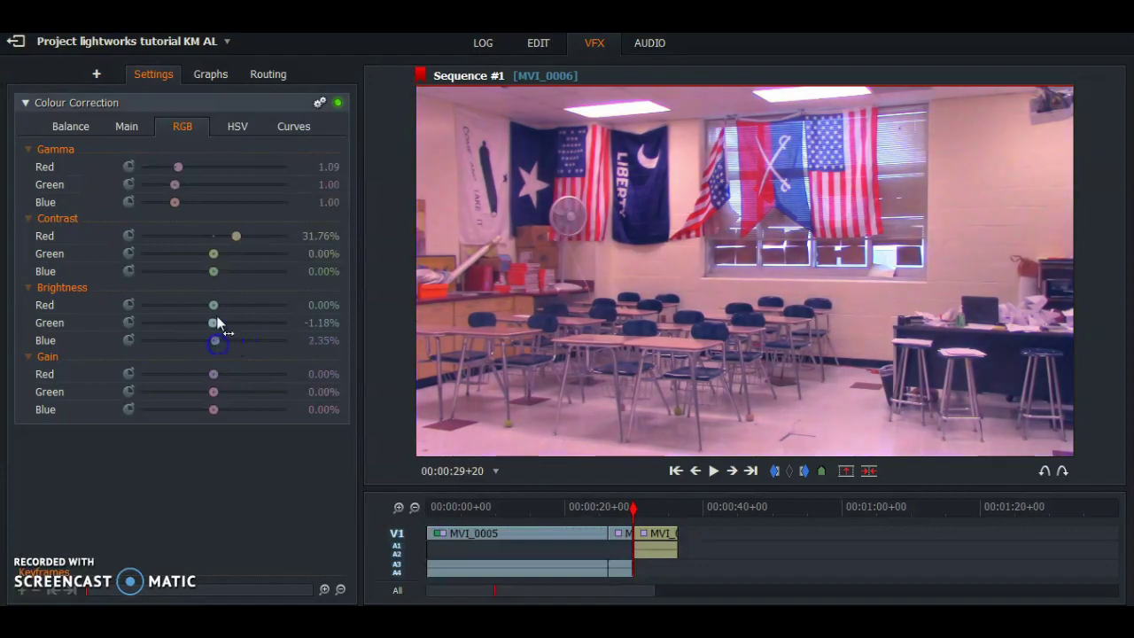
{"action": "left_click_drag", "start_coordinate": [178, 168], "coordinate": [184, 173]}
{"action": "left_click", "coordinate": [172, 122]}
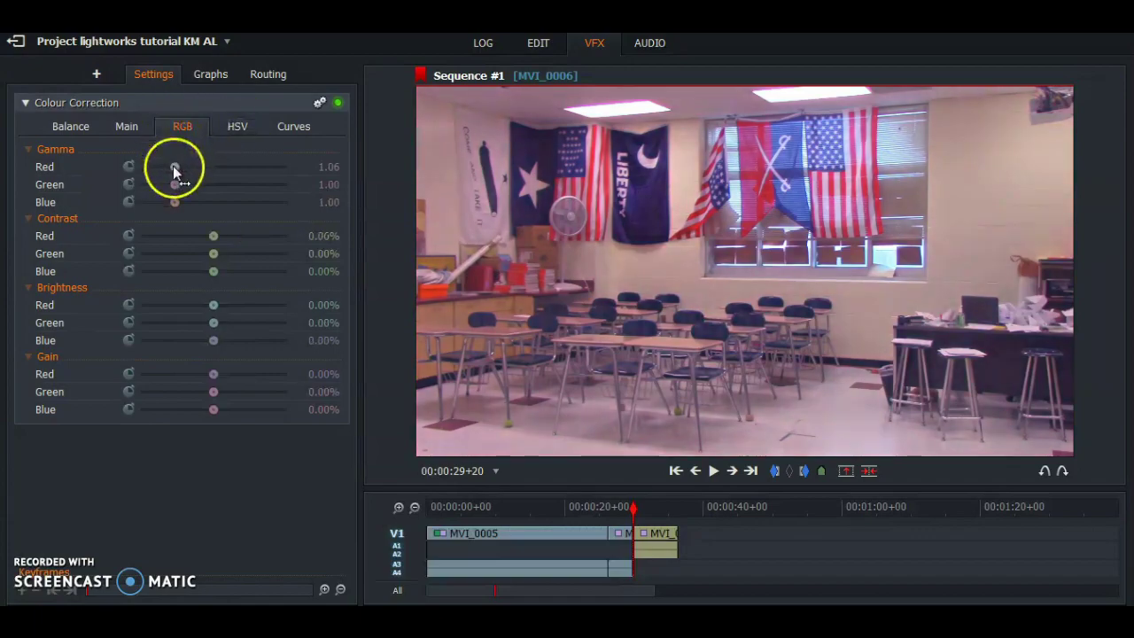
{"action": "left_click_drag", "start_coordinate": [175, 173], "coordinate": [174, 172]}
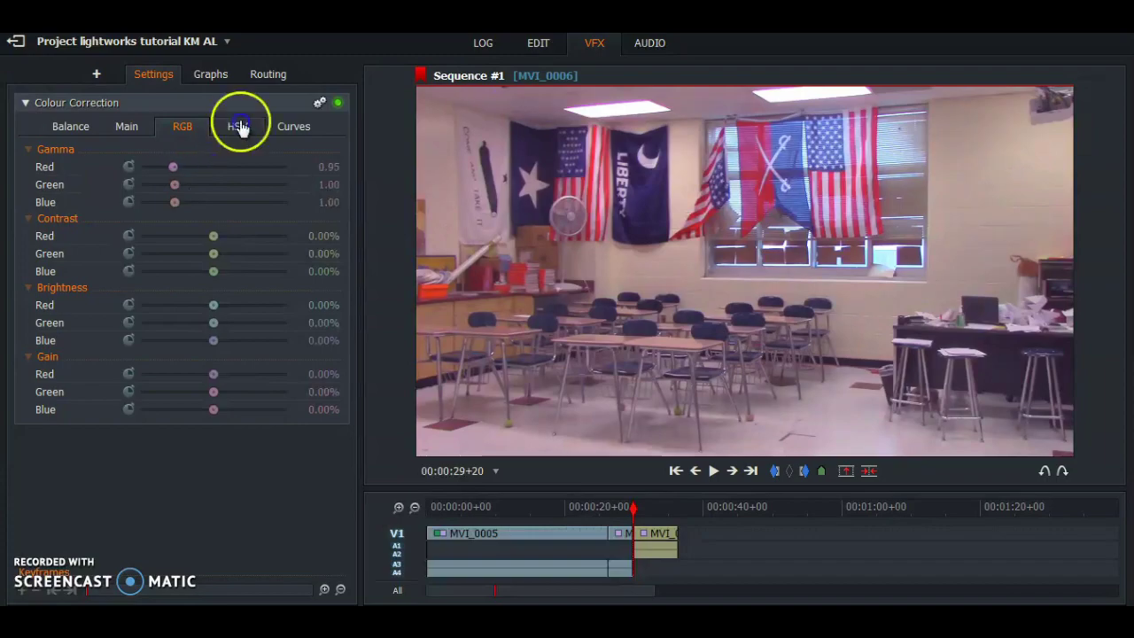
{"action": "scroll", "coordinate": [218, 172], "scroll_direction": "down", "scroll_amount": 1}
{"action": "scroll", "coordinate": [221, 170], "scroll_direction": "up", "scroll_amount": 1}
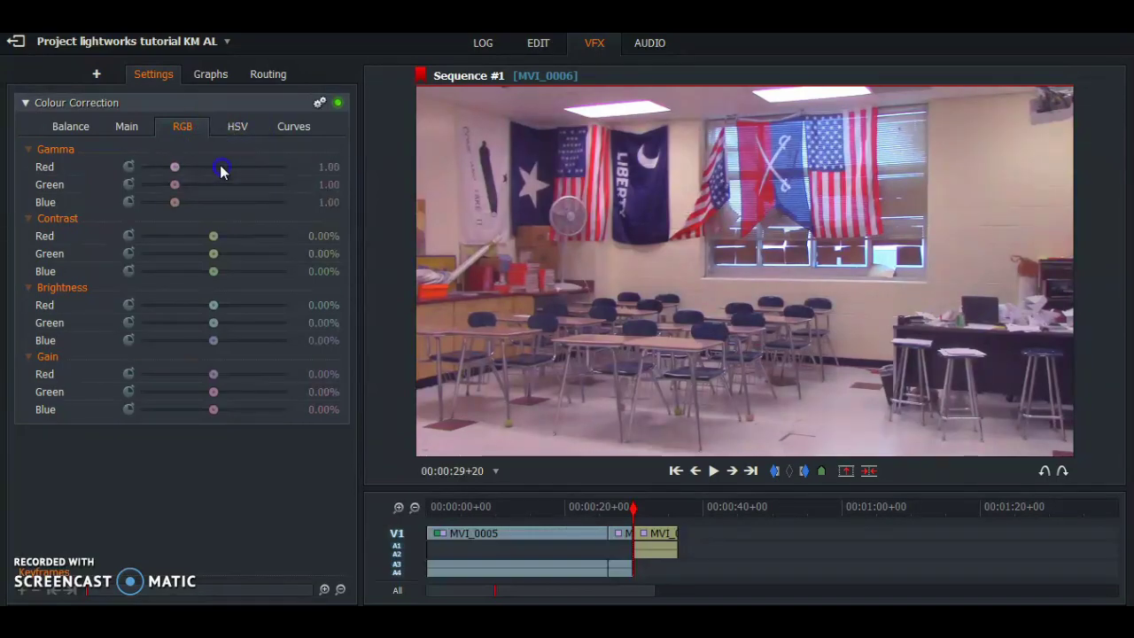
{"action": "left_click", "coordinate": [235, 130]}
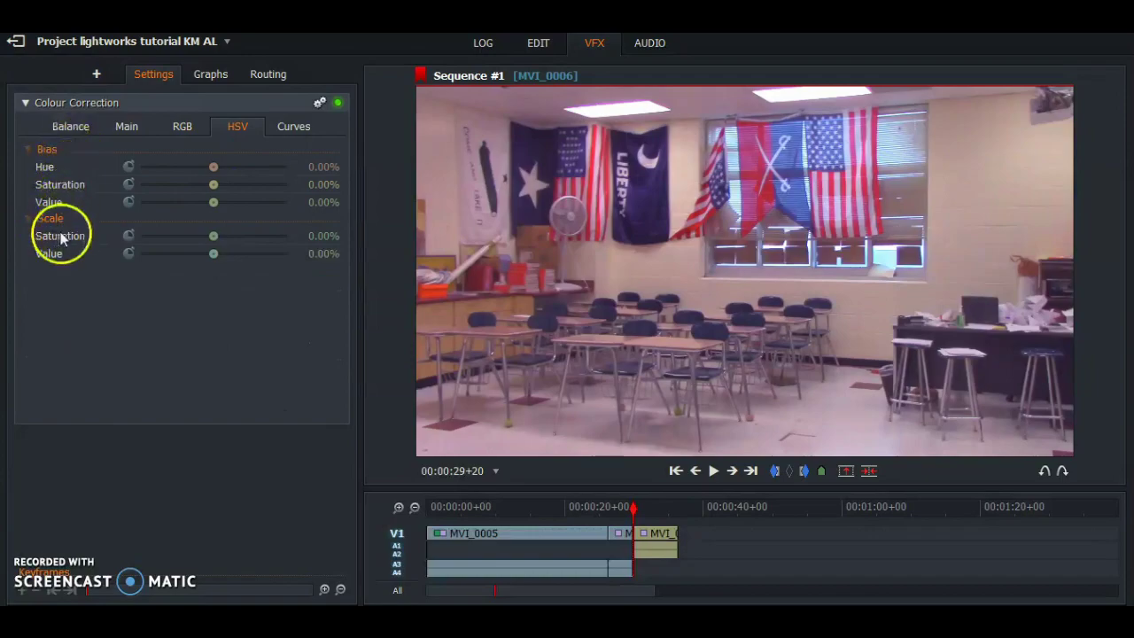
Set HSV saturation bias to -2.35% and value bias to -1.18%, hue left at 0.00%
{"action": "left_click", "coordinate": [213, 167]}
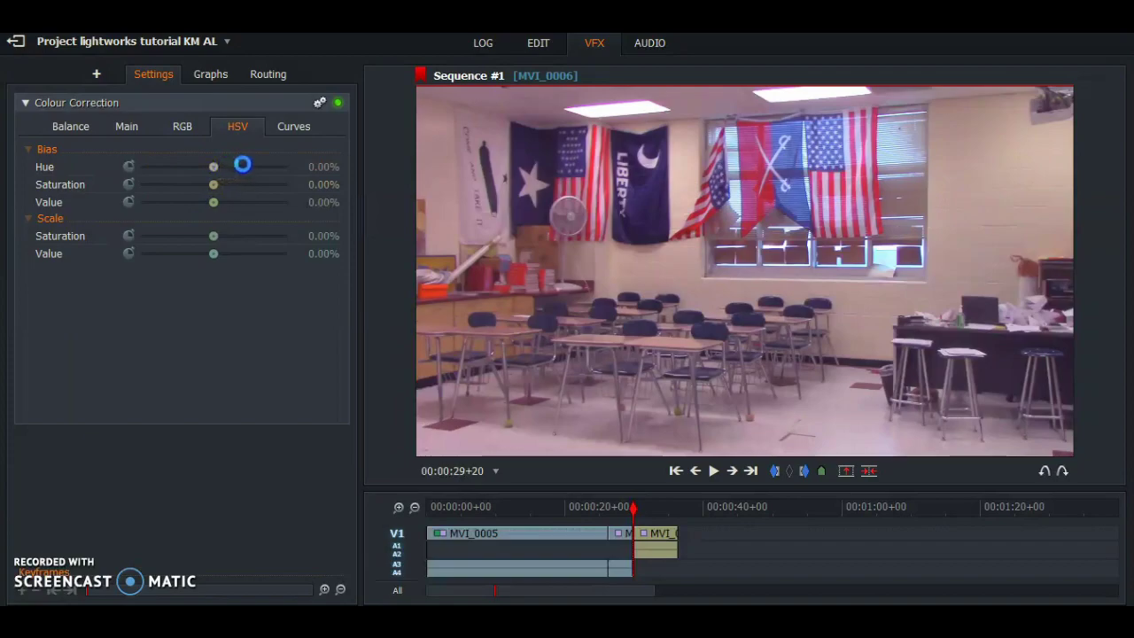
{"action": "left_click_drag", "start_coordinate": [238, 166], "coordinate": [221, 181]}
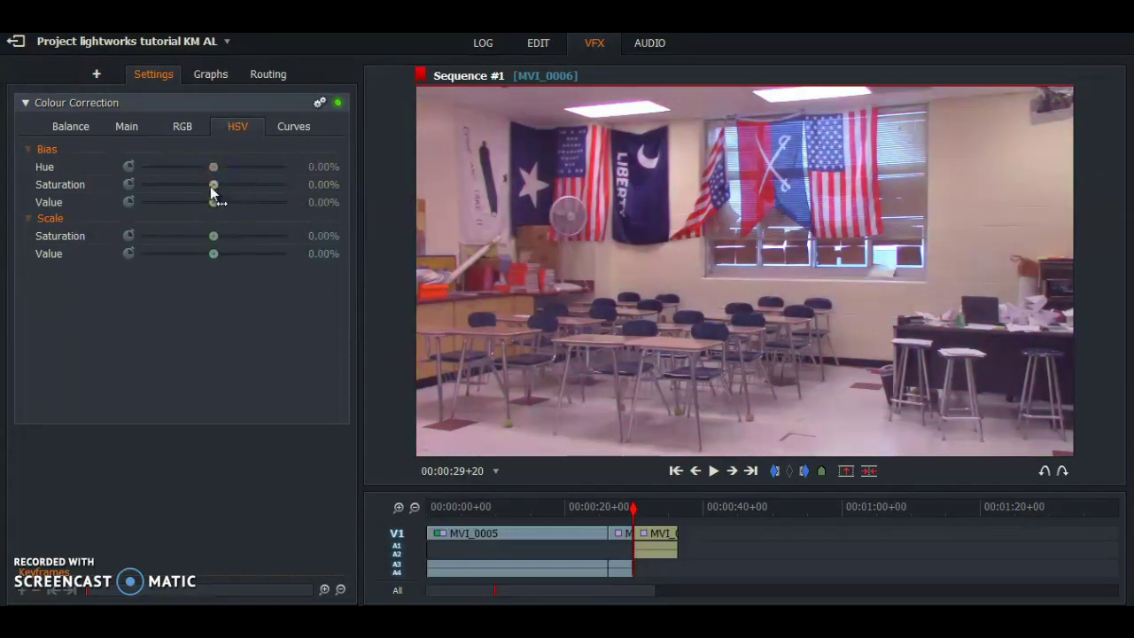
{"action": "mouse_move", "coordinate": [213, 187]}
{"action": "left_mouse_down"}
{"action": "mouse_move", "coordinate": [253, 187]}
{"action": "mouse_move", "coordinate": [145, 201]}
{"action": "mouse_move", "coordinate": [213, 198]}
{"action": "left_mouse_up"}
{"action": "left_click_drag", "start_coordinate": [214, 205], "coordinate": [283, 211]}
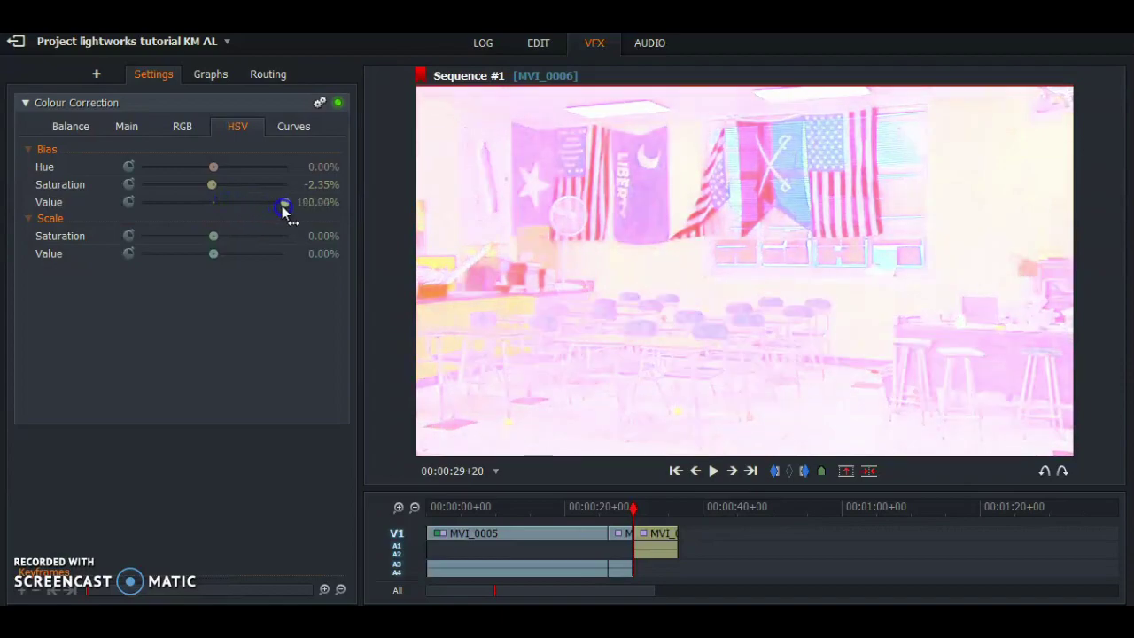
{"action": "mouse_move", "coordinate": [192, 204]}
{"action": "left_mouse_down"}
{"action": "mouse_move", "coordinate": [143, 204]}
{"action": "mouse_move", "coordinate": [228, 210]}
{"action": "mouse_move", "coordinate": [213, 210]}
{"action": "left_mouse_up"}
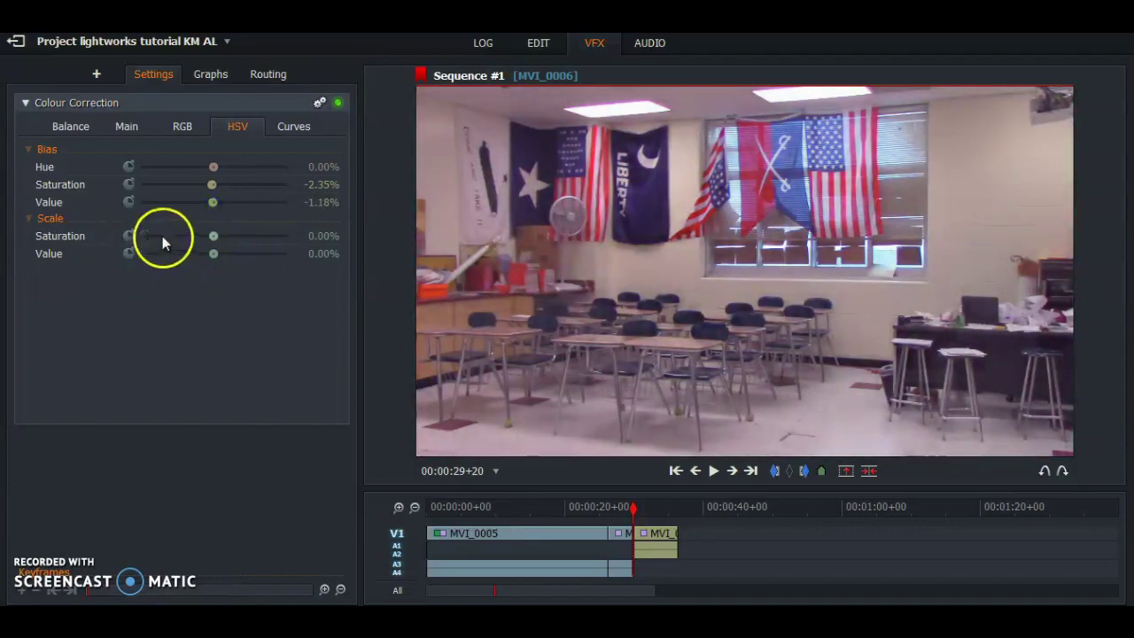